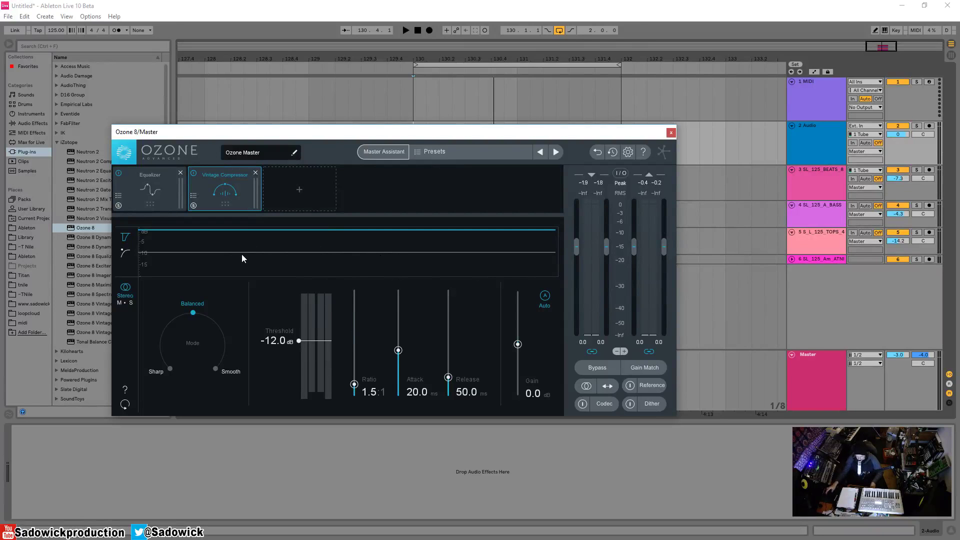
# Step: Show the Vintage Compressor's detection filter, audition the loop at a 0.0 dB threshold, and lower the threshold to about -12.8 dB
pyautogui.click(125, 251)
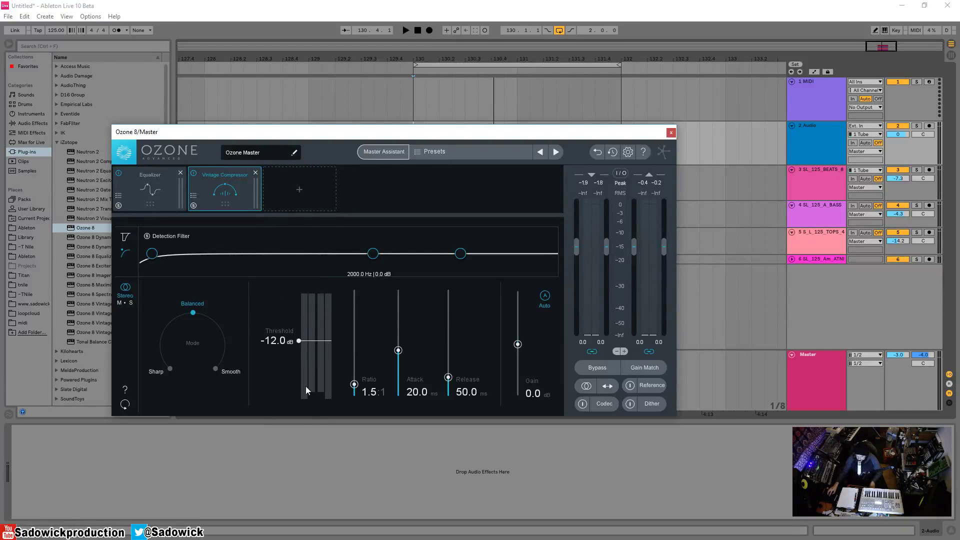
pyautogui.moveTo(296, 337); pyautogui.dragTo(296, 251)
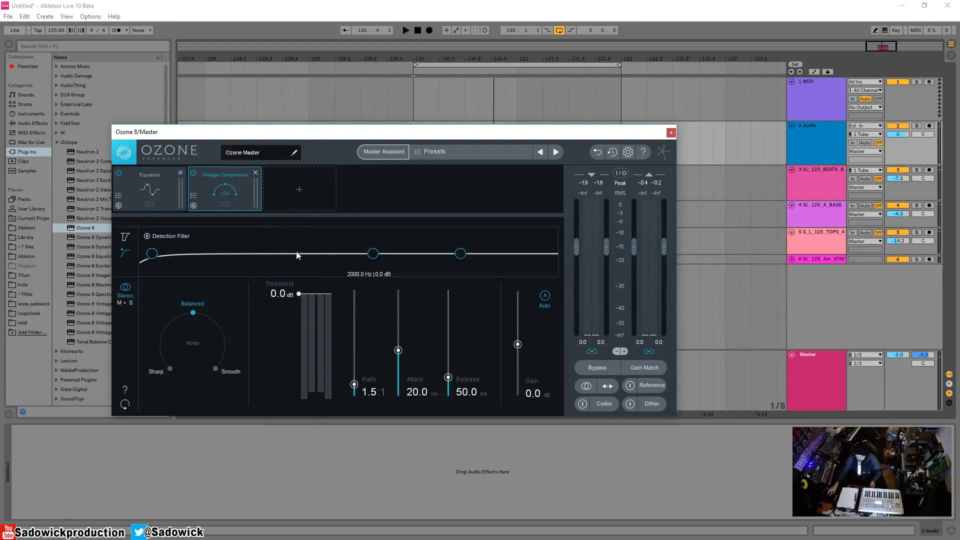
pyautogui.press('space')
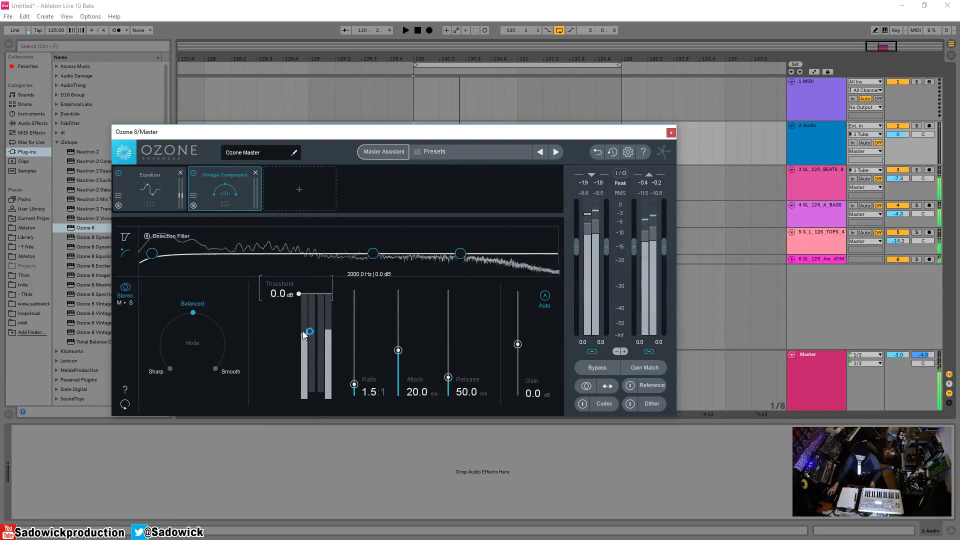
pyautogui.press('space')
pyautogui.moveTo(298, 294); pyautogui.dragTo(297, 340)
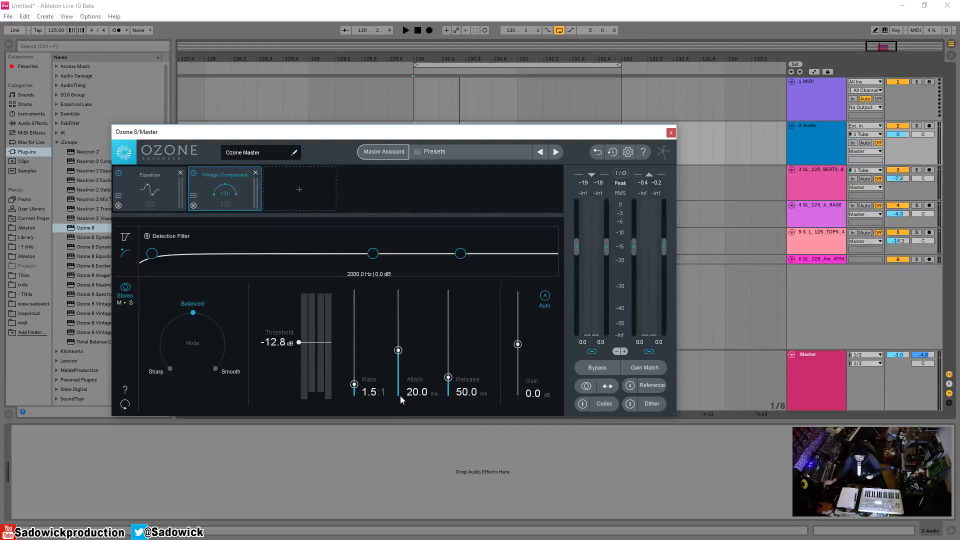
pyautogui.moveTo(400, 395)
# Step: Cycle the compression mode through Balanced, Sharp and Smooth, ending on Sharp
pyautogui.click(545, 296)
pyautogui.click(192, 313)
pyautogui.click(174, 367)
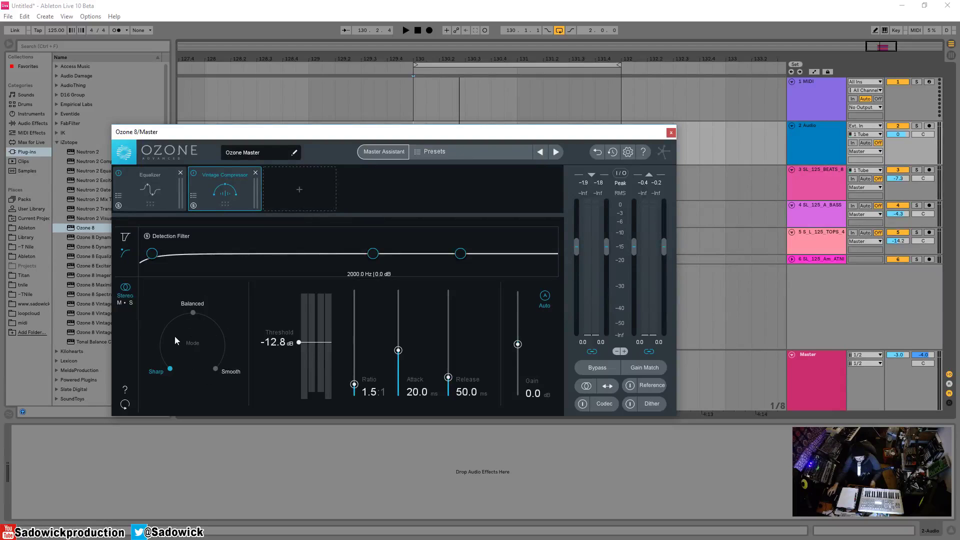
pyautogui.click(193, 313)
pyautogui.click(216, 370)
pyautogui.click(166, 369)
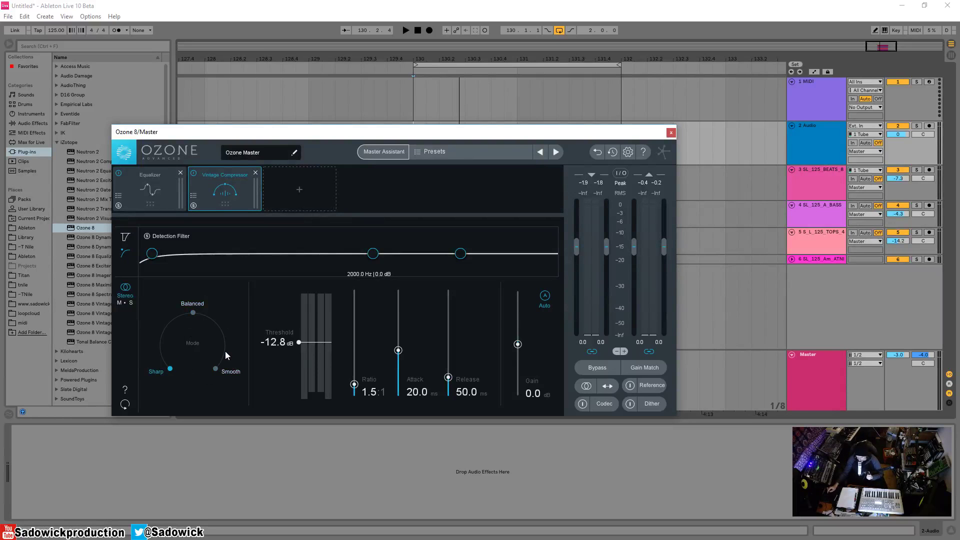
# Step: Lower the threshold to about -20.6 dB while auditioning the loop in Sharp mode
pyautogui.press('space')
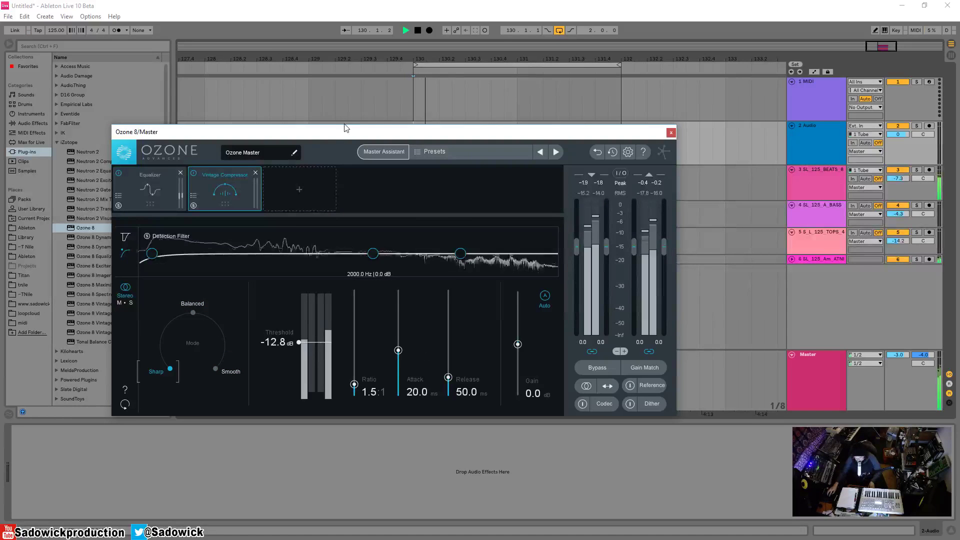
pyautogui.moveTo(298, 342); pyautogui.dragTo(299, 355)
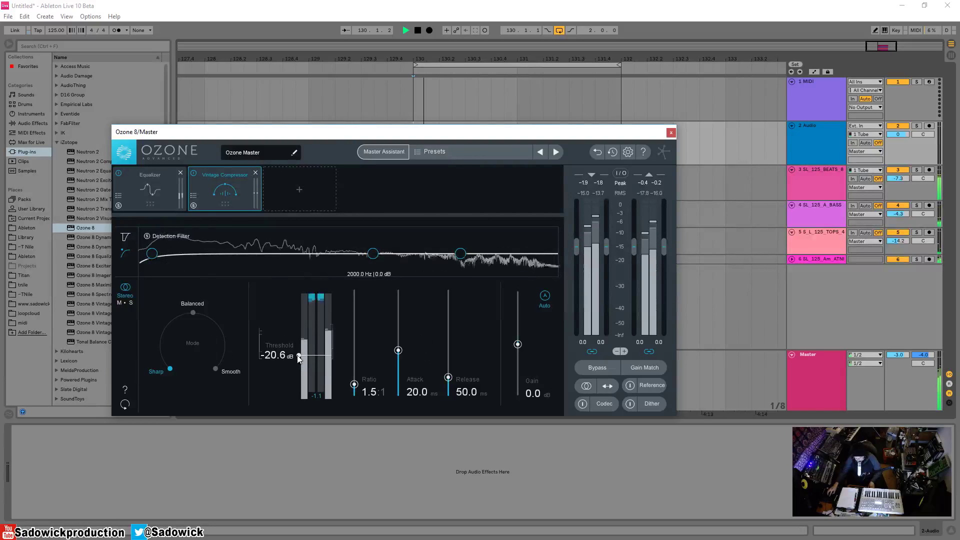
pyautogui.press('space')
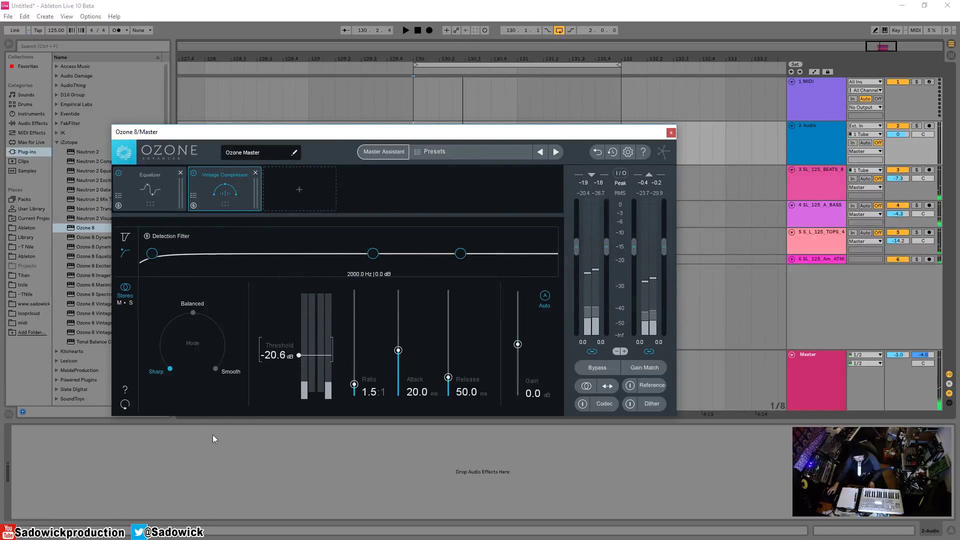
# Step: Switch the mode to Smooth and back to Balanced, and try an attack of about 11.7 ms before resetting it to default
pyautogui.click(217, 369)
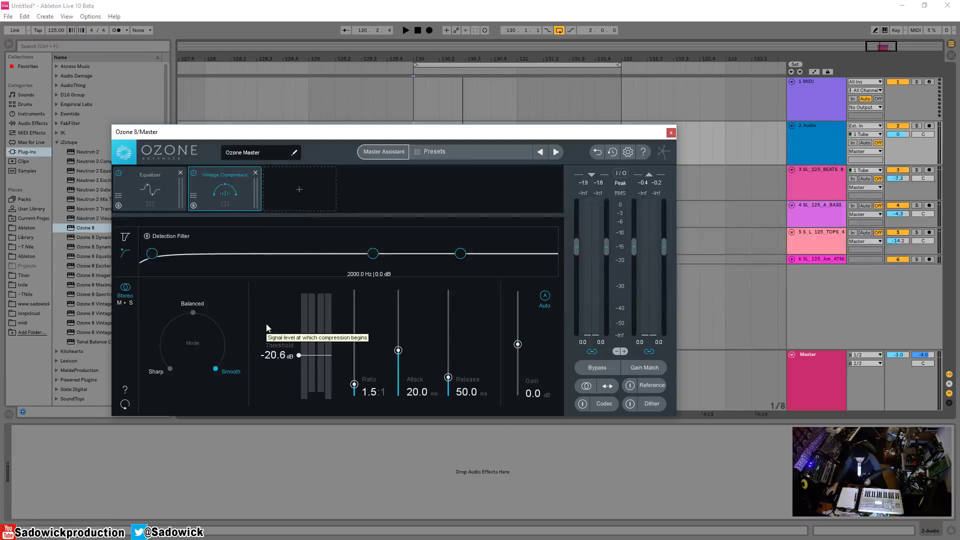
pyautogui.click(193, 313)
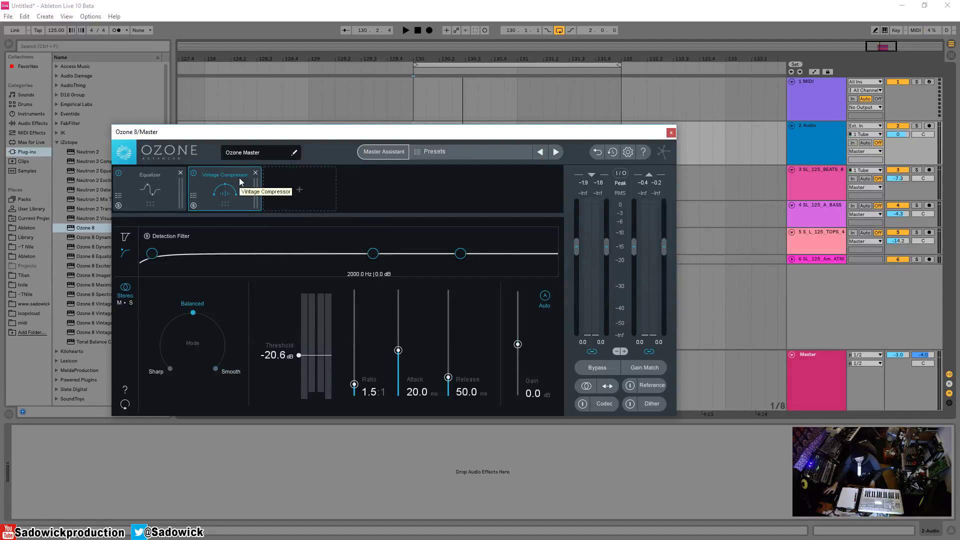
pyautogui.moveTo(398, 350); pyautogui.dragTo(405, 365)
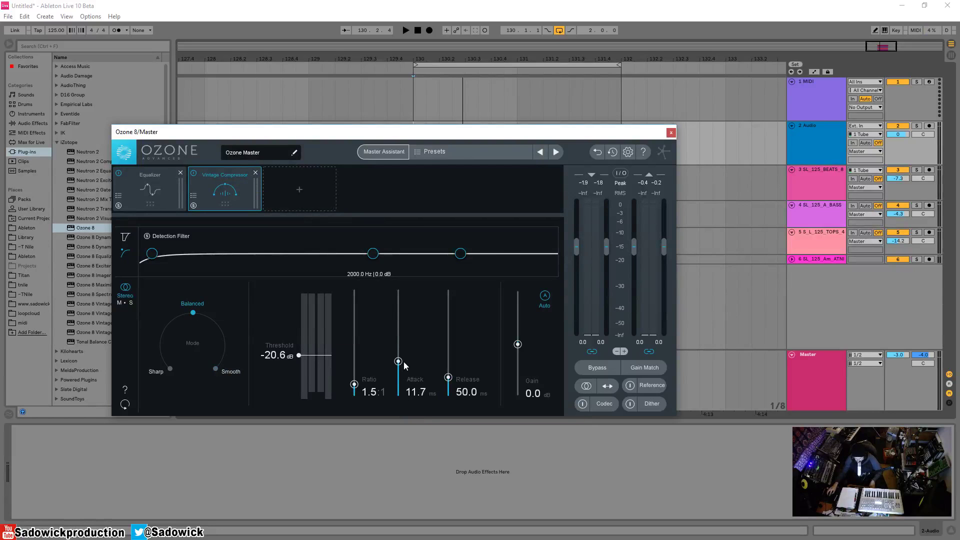
pyautogui.keyDown('alt'); pyautogui.click(398, 361); pyautogui.keyUp('alt')
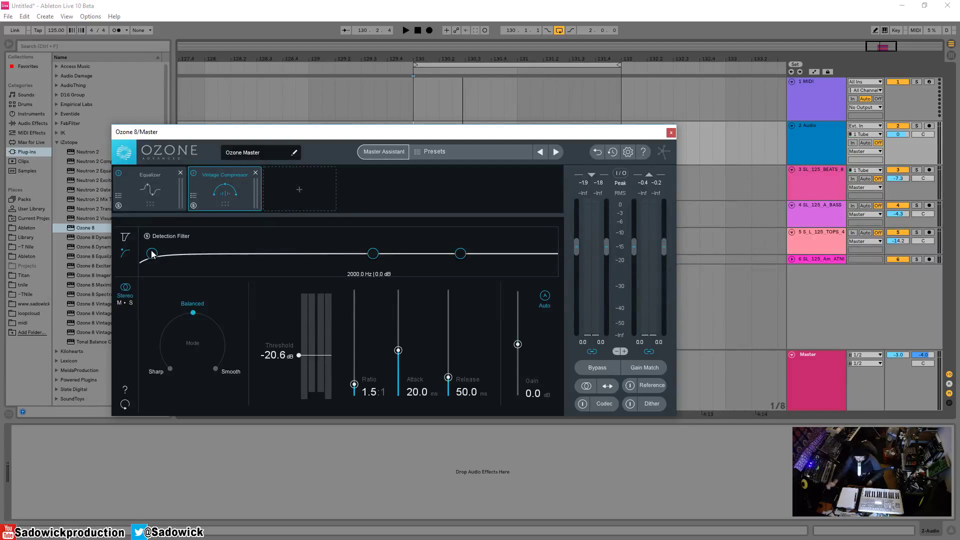
# Step: Set the detection filter's low cut to 400 Hz, try its high shelf at -6.8 dB before resetting it, and raise the threshold to 0.0 dB
pyautogui.moveTo(152, 254); pyautogui.dragTo(240, 256)
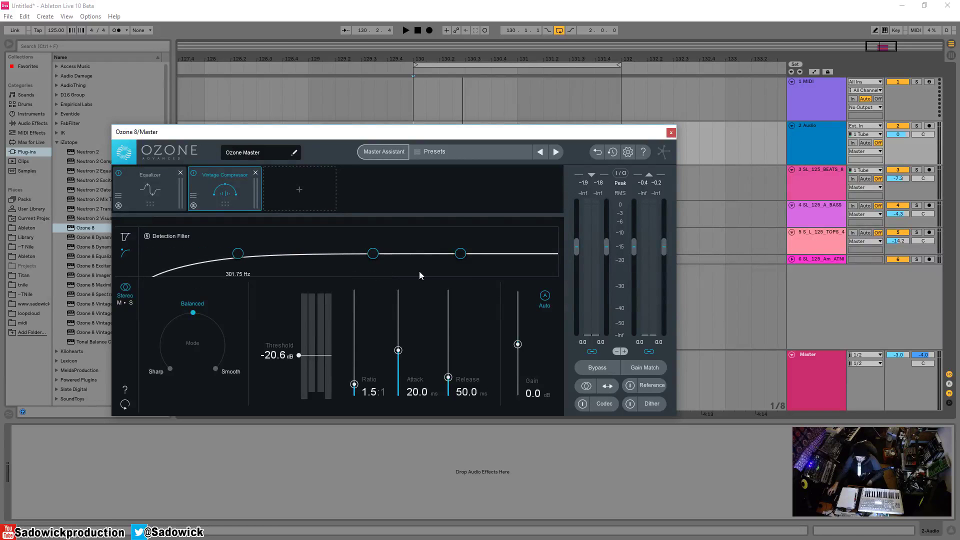
pyautogui.moveTo(468, 255); pyautogui.dragTo(465, 263)
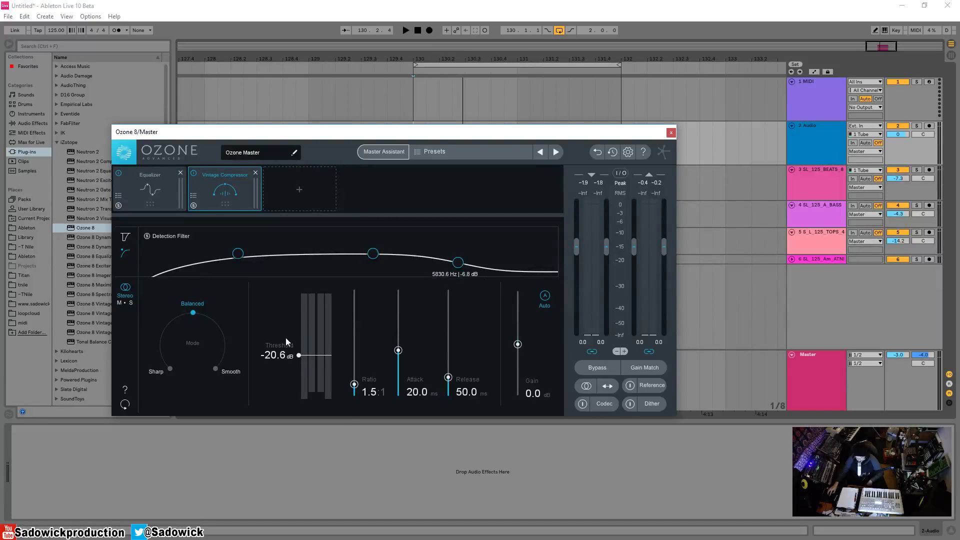
pyautogui.scroll(-2, 303, 358)
pyautogui.moveTo(240, 254); pyautogui.dragTo(256, 254)
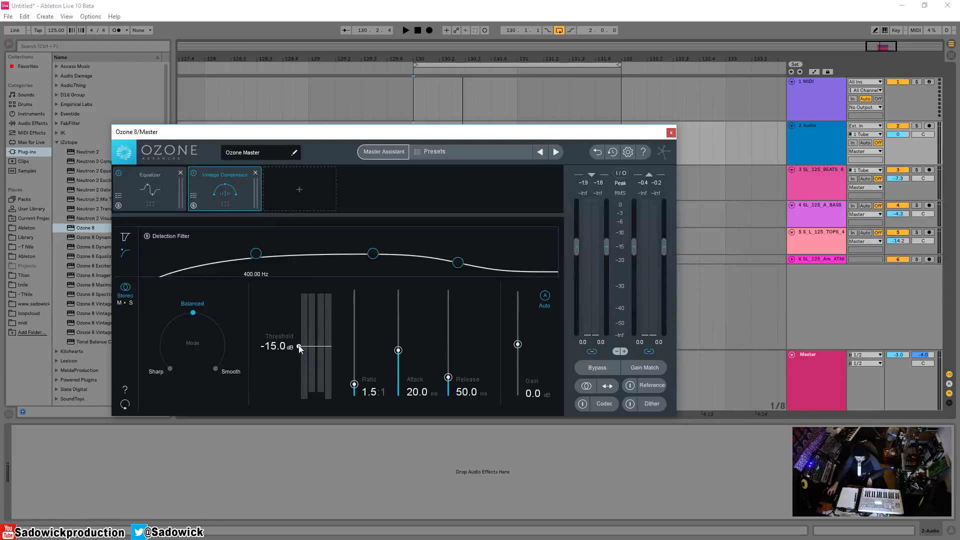
pyautogui.moveTo(303, 345); pyautogui.dragTo(317, 293)
pyautogui.moveTo(457, 262)
pyautogui.mouseDown()
pyautogui.moveTo(456, 243)
pyautogui.moveTo(458, 256)
pyautogui.mouseUp()
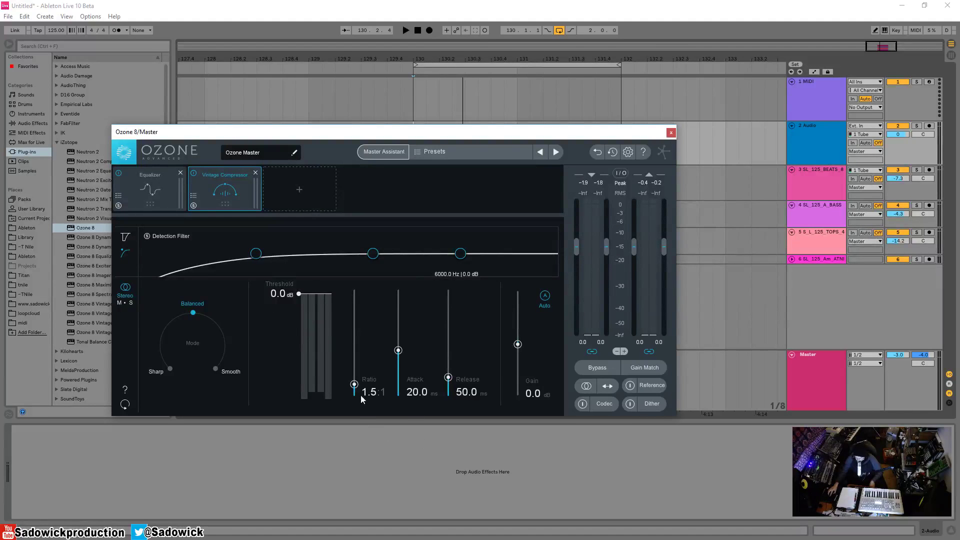
# Step: Set the ratio to 2.0:1 and lower the threshold to about -22.3 dB while auditioning the loop
pyautogui.moveTo(354, 387); pyautogui.dragTo(352, 378)
pyautogui.moveTo(354, 375)
pyautogui.mouseDown()
pyautogui.moveTo(350, 397)
pyautogui.moveTo(354, 376)
pyautogui.mouseUp()
pyautogui.press('space')
pyautogui.moveTo(298, 293); pyautogui.dragTo(304, 356)
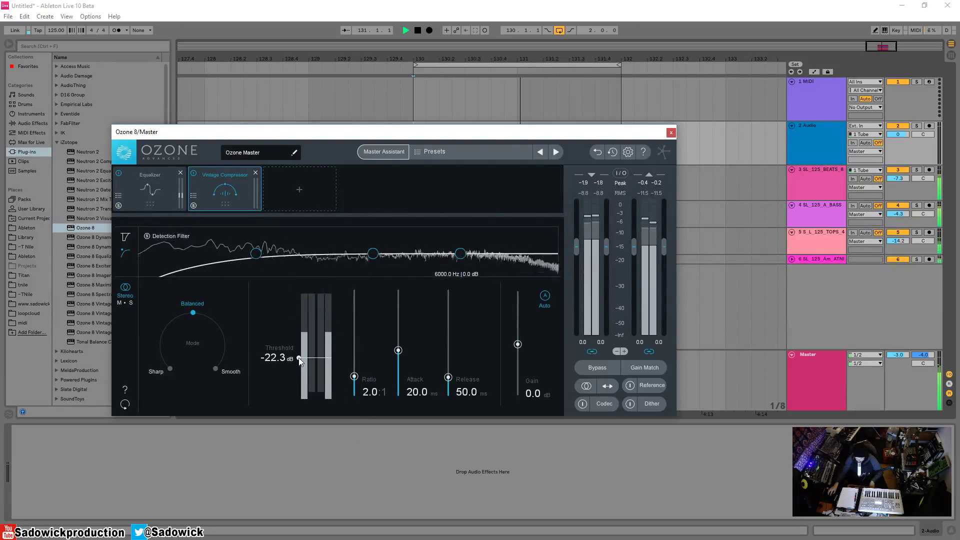
pyautogui.press('space')
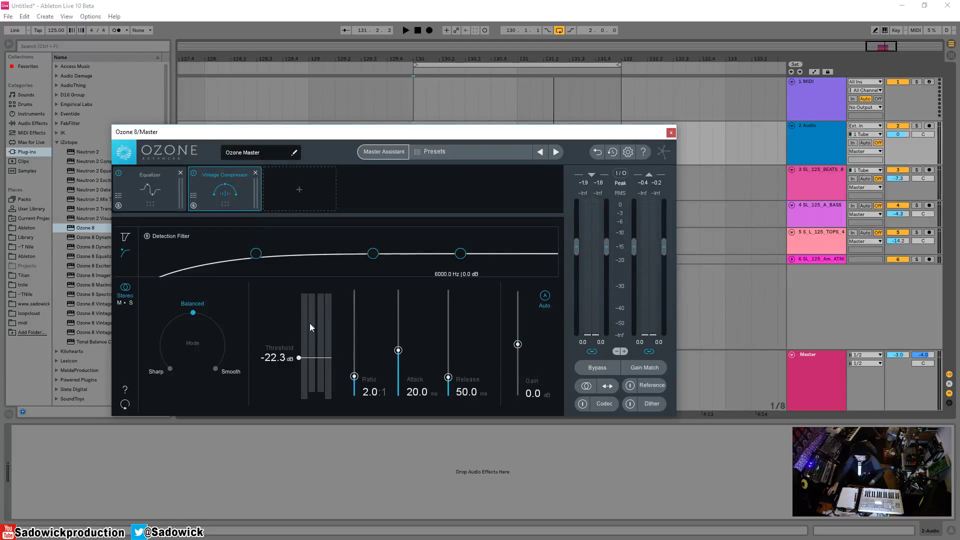
# Step: Show the gain reduction trace and audition the loop before and after lowering the threshold to about -23.0 dB
pyautogui.click(125, 238)
pyautogui.press('space')
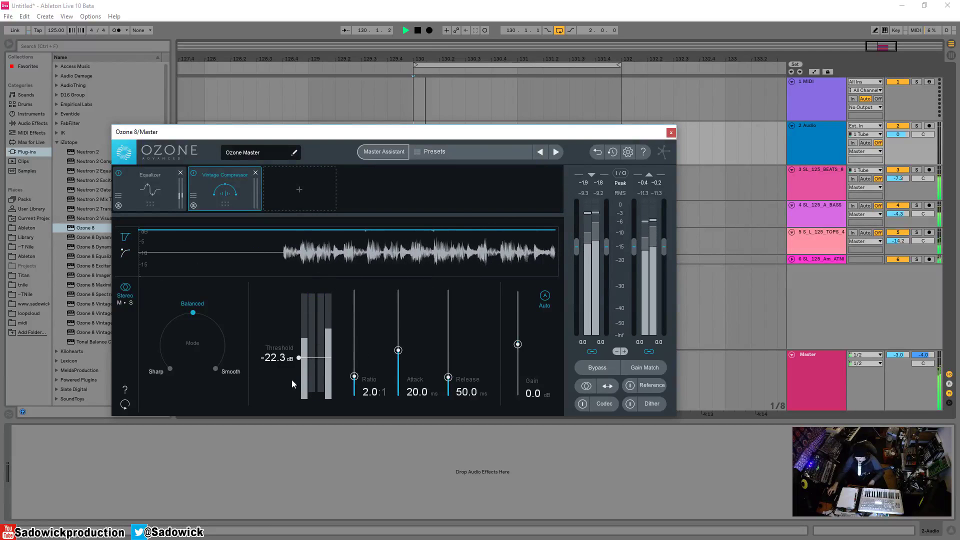
pyautogui.press('space')
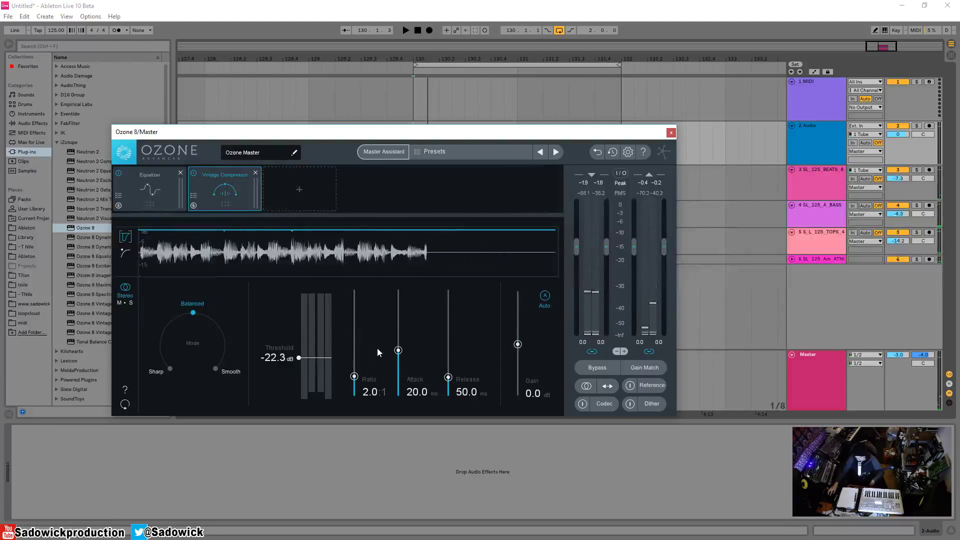
pyautogui.moveTo(300, 357); pyautogui.dragTo(298, 358)
pyautogui.press('space')
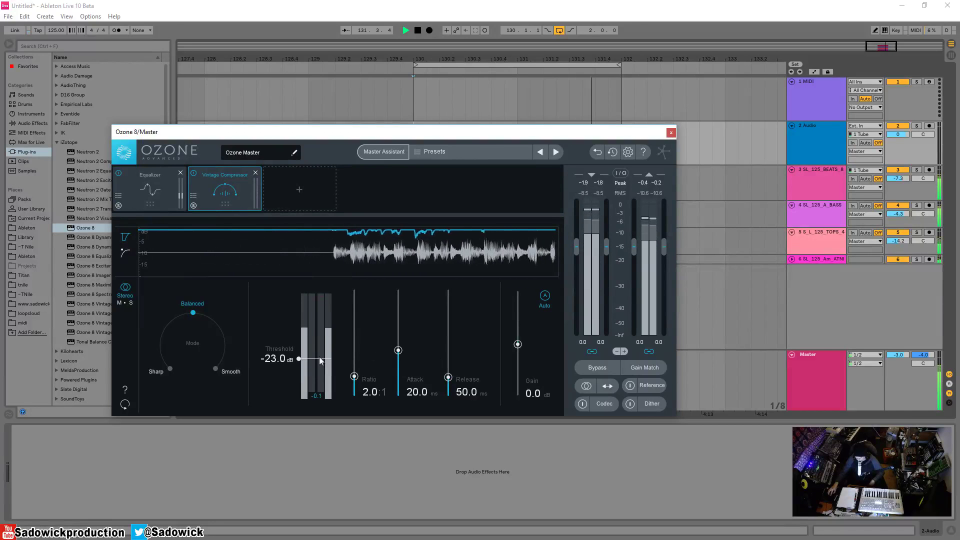
pyautogui.press('space')
# Step: Raise the ratio to about 3.8:1 and set the threshold to about -19.3 dB during playback
pyautogui.moveTo(356, 378); pyautogui.dragTo(357, 359)
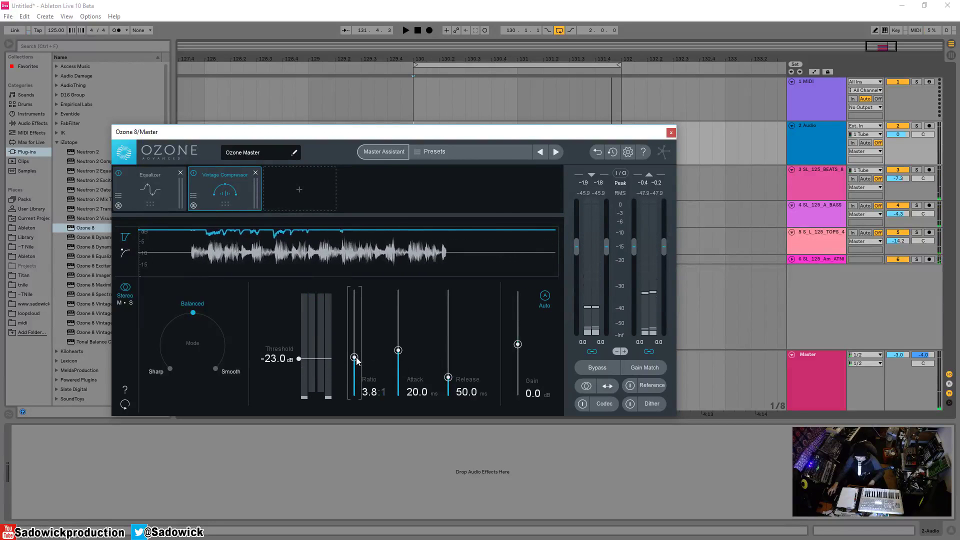
pyautogui.press('space')
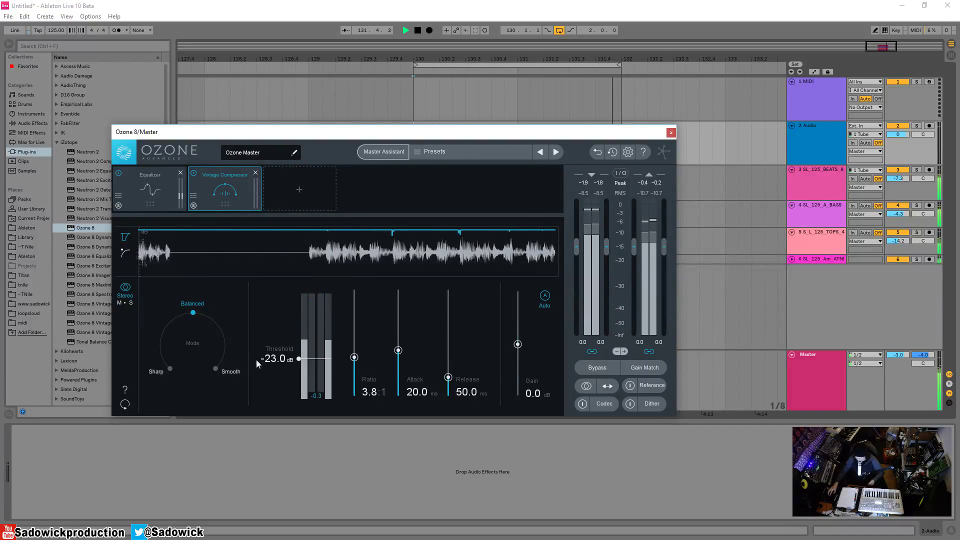
pyautogui.moveTo(298, 357); pyautogui.dragTo(286, 355)
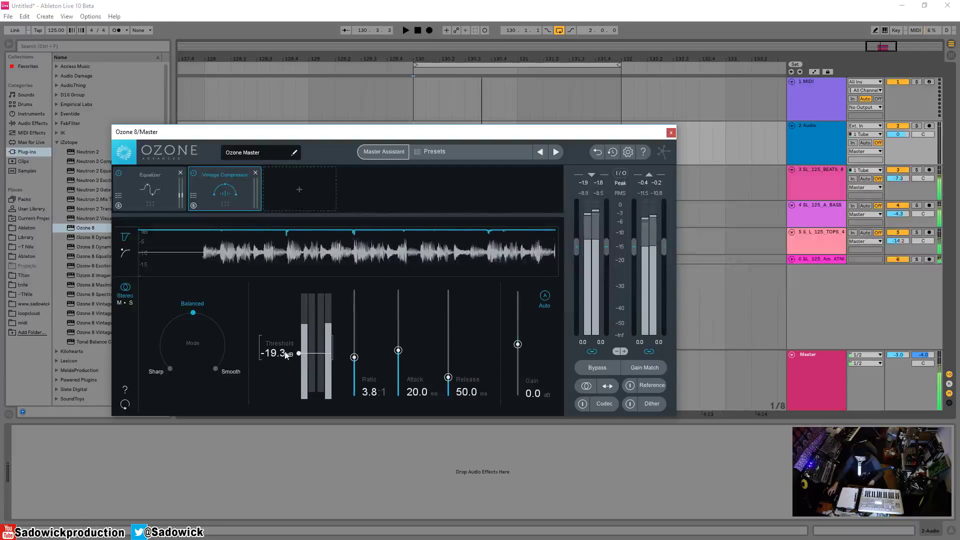
# Step: Audition the loop in Sharp mode while raising the ratio to 6.0:1 and setting the threshold to about -12.5 dB
pyautogui.click(165, 372)
pyautogui.press('space')
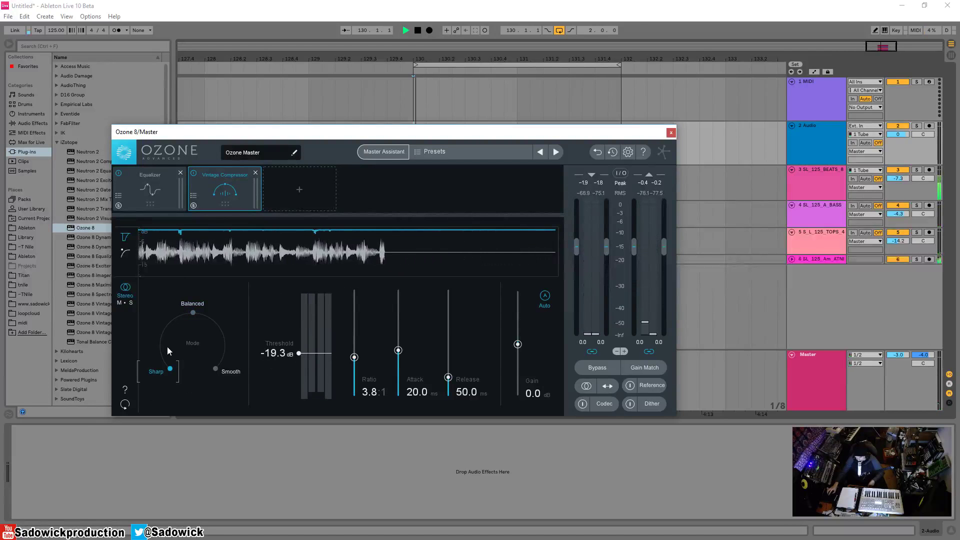
pyautogui.press('space')
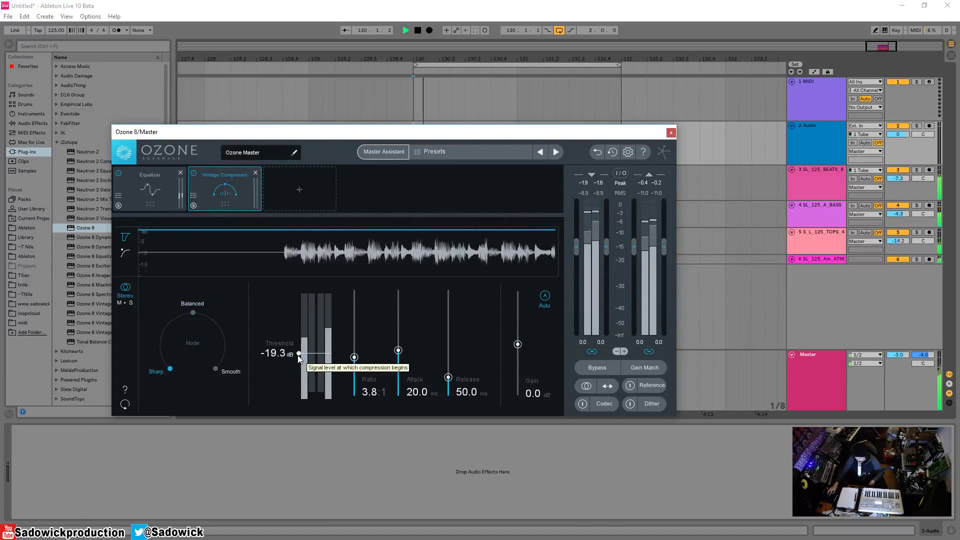
pyautogui.moveTo(299, 357); pyautogui.dragTo(353, 342)
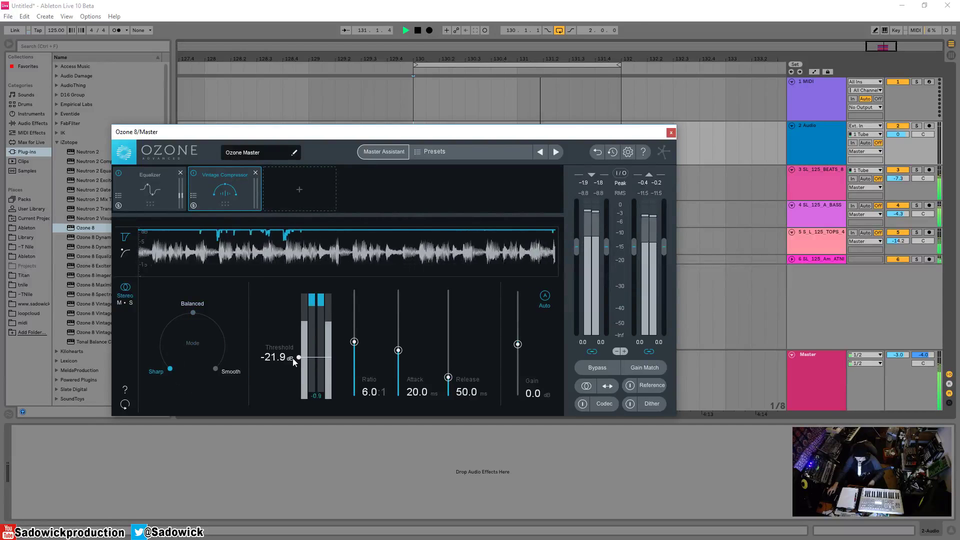
pyautogui.moveTo(298, 357); pyautogui.dragTo(299, 342)
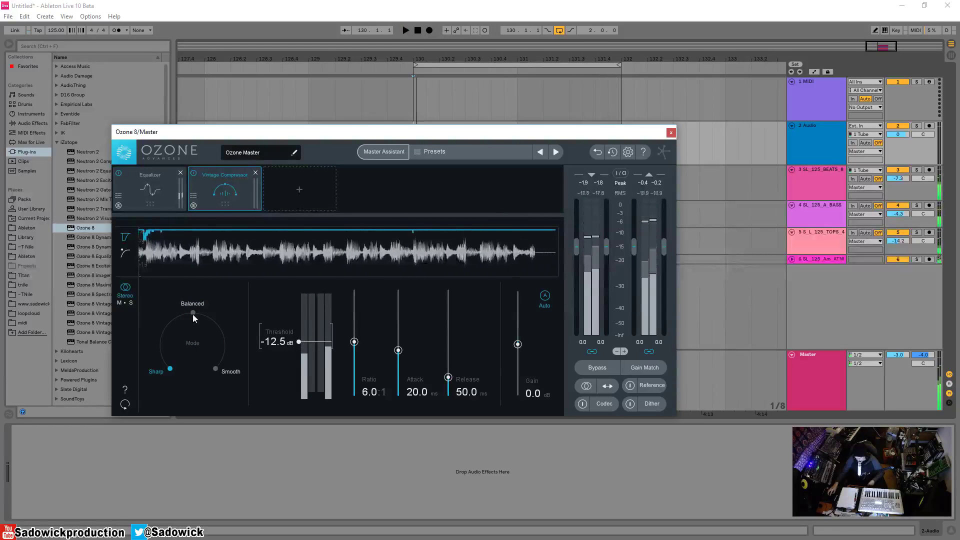
pyautogui.press('space')
# Step: Switch the mode to Smooth and audition the loop with the threshold at about -41.2 dB and at about -21.6 dB
pyautogui.click(215, 368)
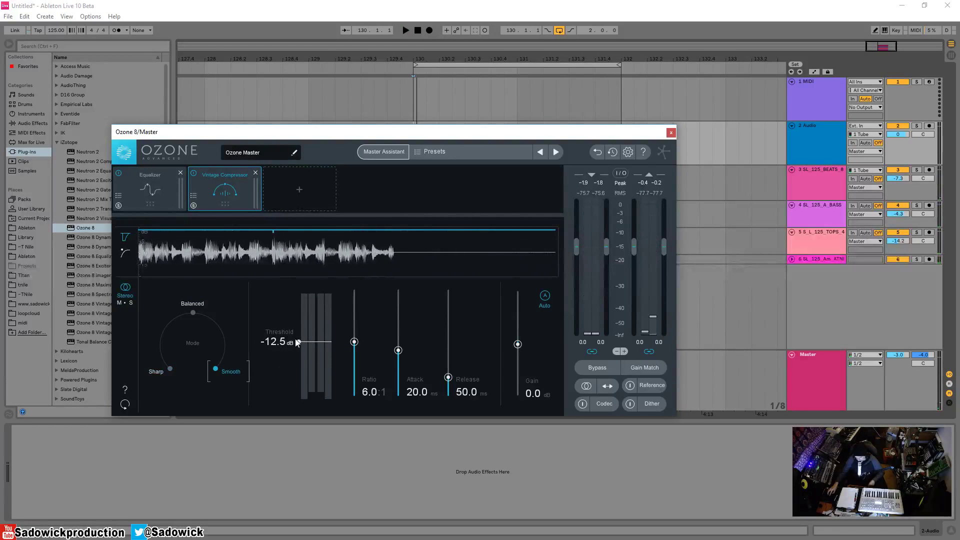
pyautogui.moveTo(297, 342); pyautogui.dragTo(299, 382)
pyautogui.press('space')
pyautogui.press('space')
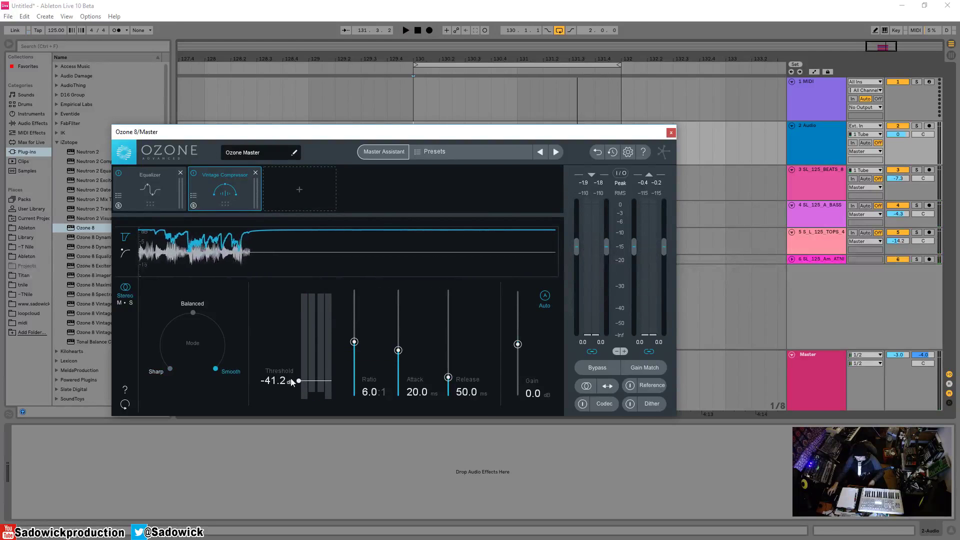
pyautogui.moveTo(298, 381); pyautogui.dragTo(297, 357)
pyautogui.press('space')
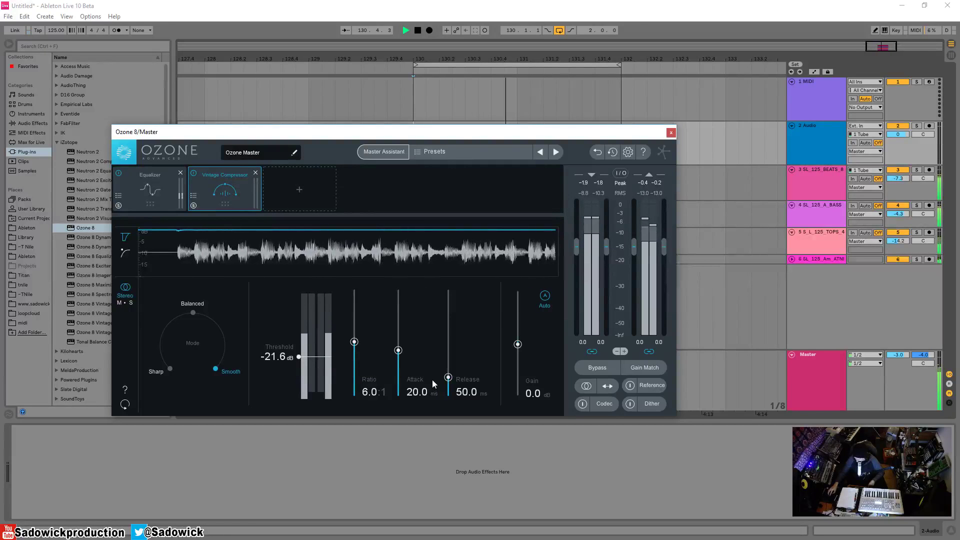
pyautogui.press('space')
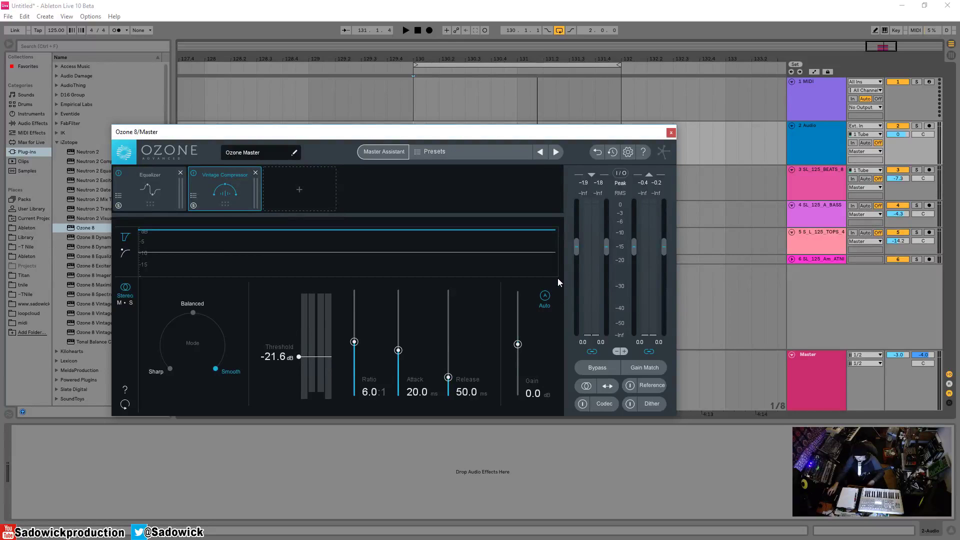
# Step: Return the mode to Balanced and raise the release to about 94.7 ms while auditioning the loop
pyautogui.click(193, 312)
pyautogui.press('space')
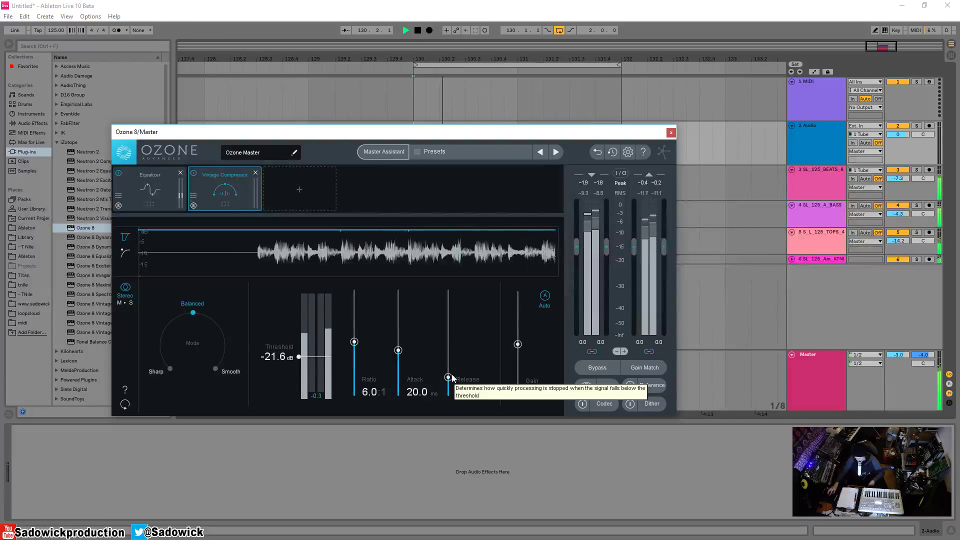
pyautogui.moveTo(447, 377); pyautogui.dragTo(449, 338)
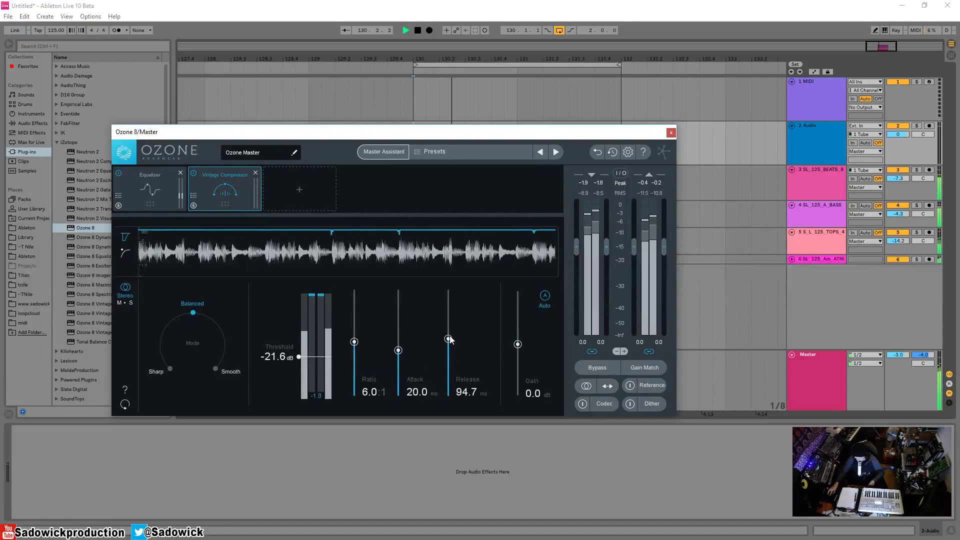
pyautogui.press('space')
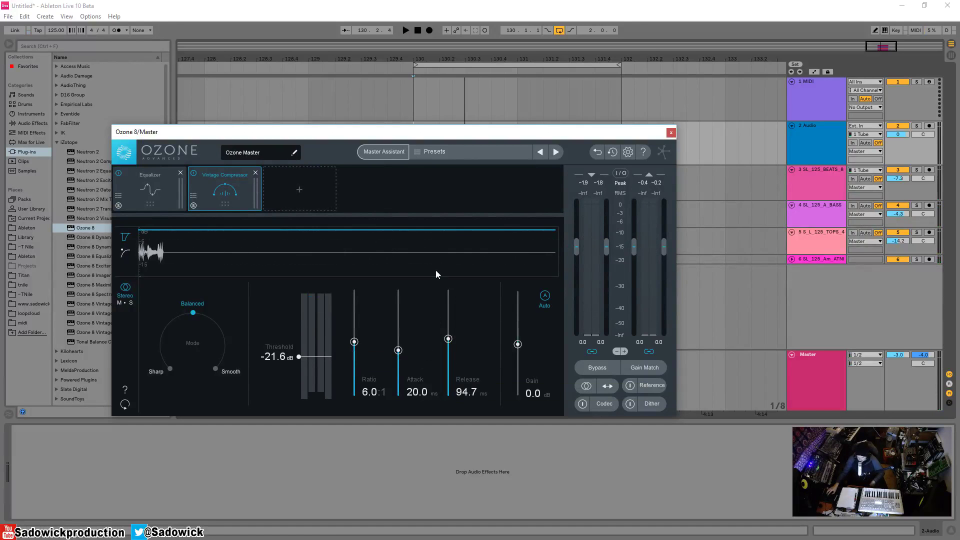
pyautogui.moveTo(403, 131); pyautogui.dragTo(424, 145)
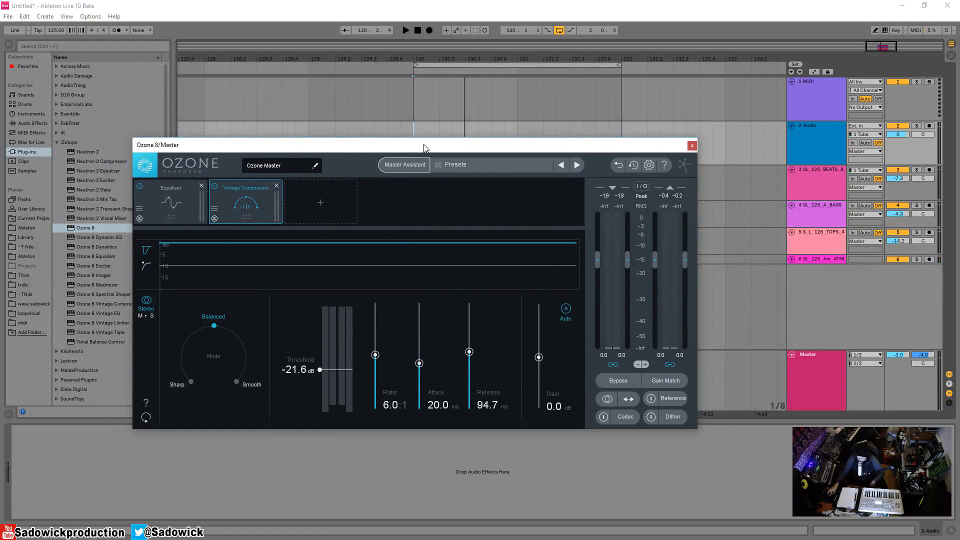